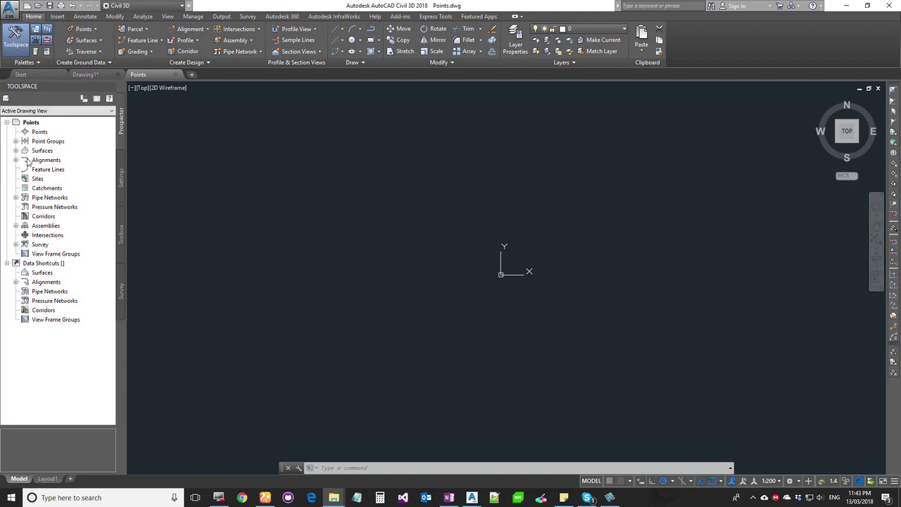
- Open the Create Points tools for the drawing's Points collection and place them above the origin in the drawing area
left_click(119, 121)
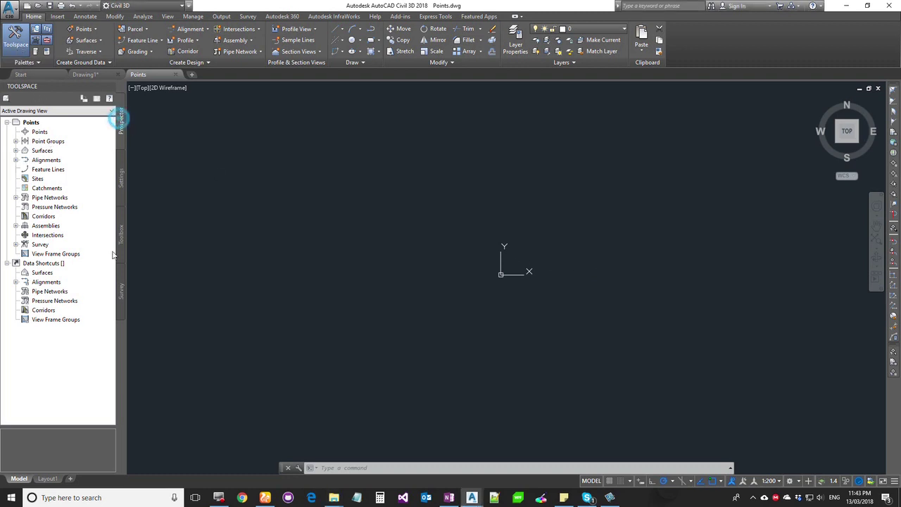
left_click(38, 132)
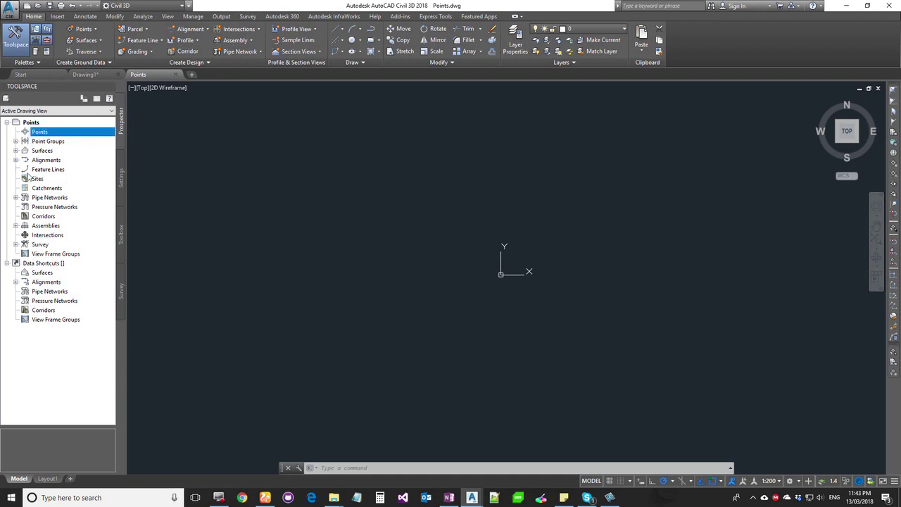
right_click(43, 133)
left_click(58, 138)
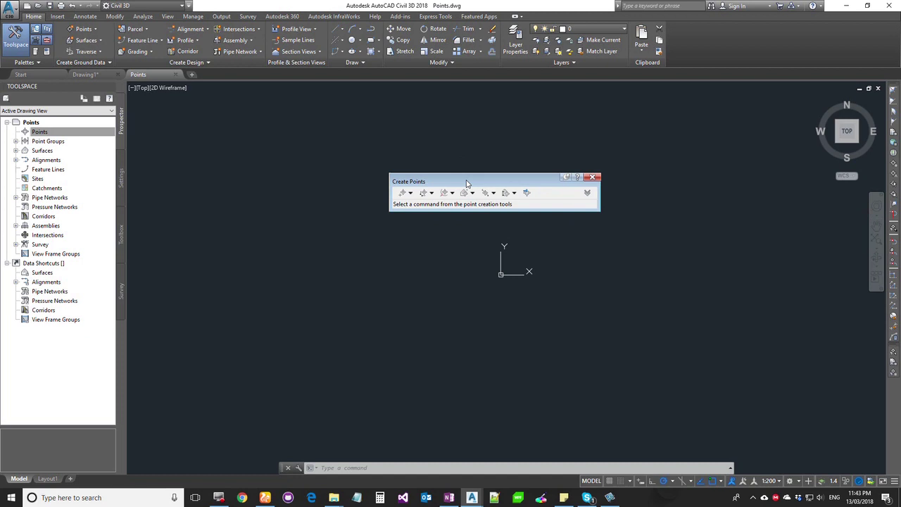
left_click_drag(466, 183, 490, 176)
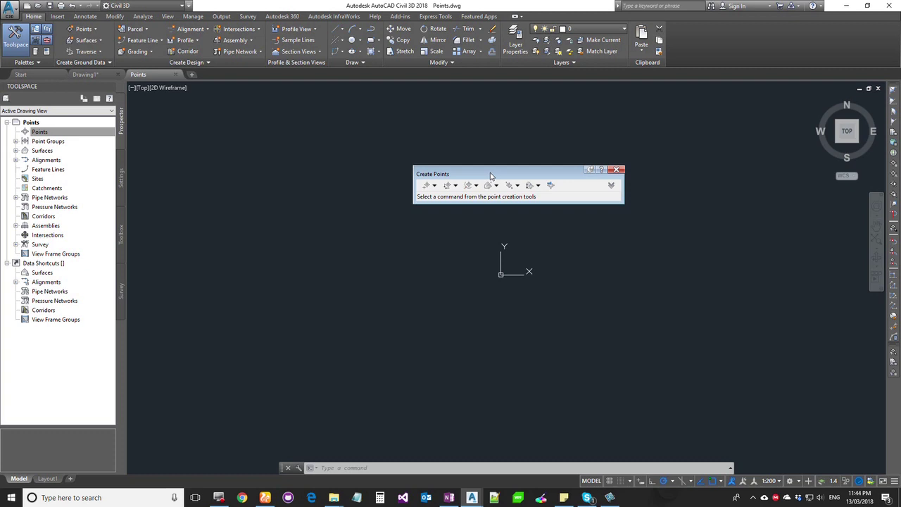
left_click_drag(490, 176, 481, 178)
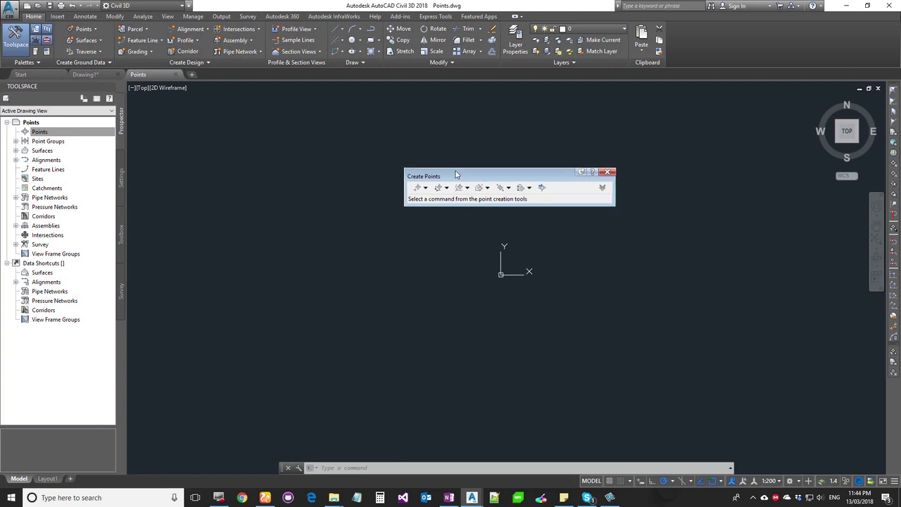
left_click_drag(465, 177, 356, 138)
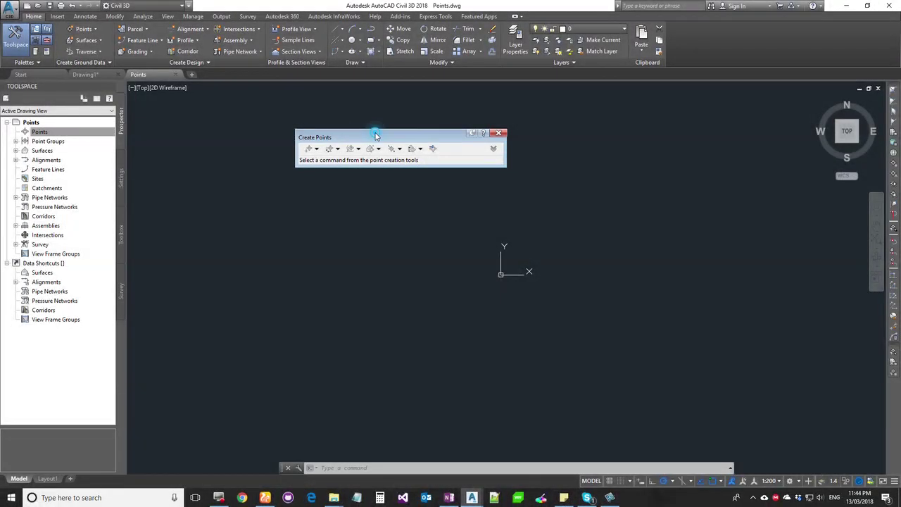
left_click_drag(376, 137, 382, 165)
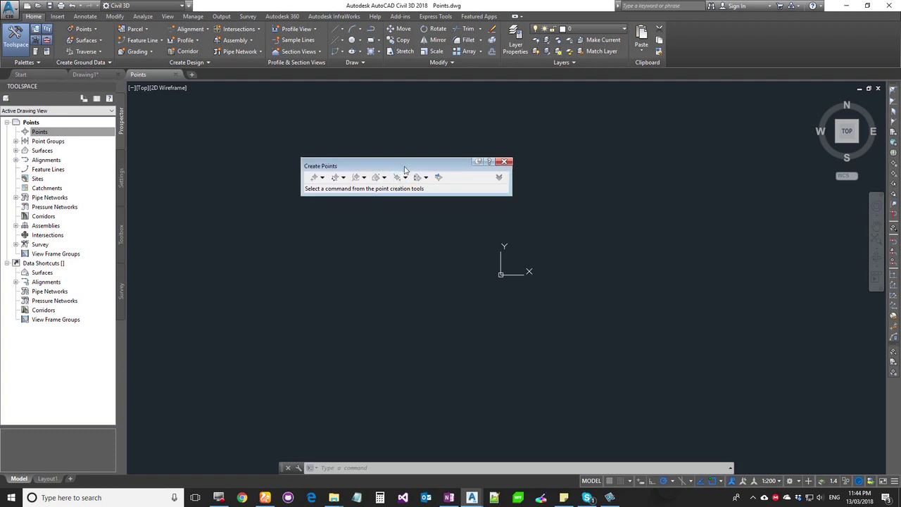
left_click_drag(340, 164, 421, 181)
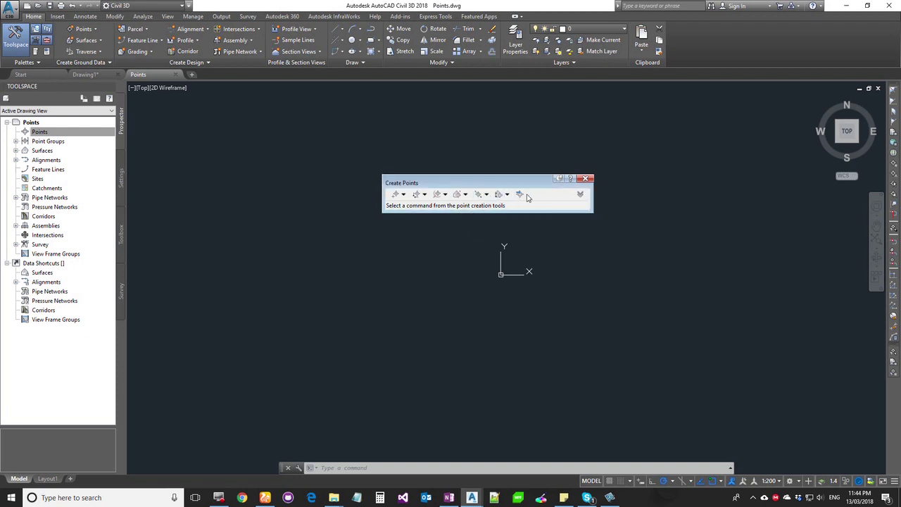
- Create one manual COGO point below the origin with description Streetlight and elevation 250
left_click(394, 198)
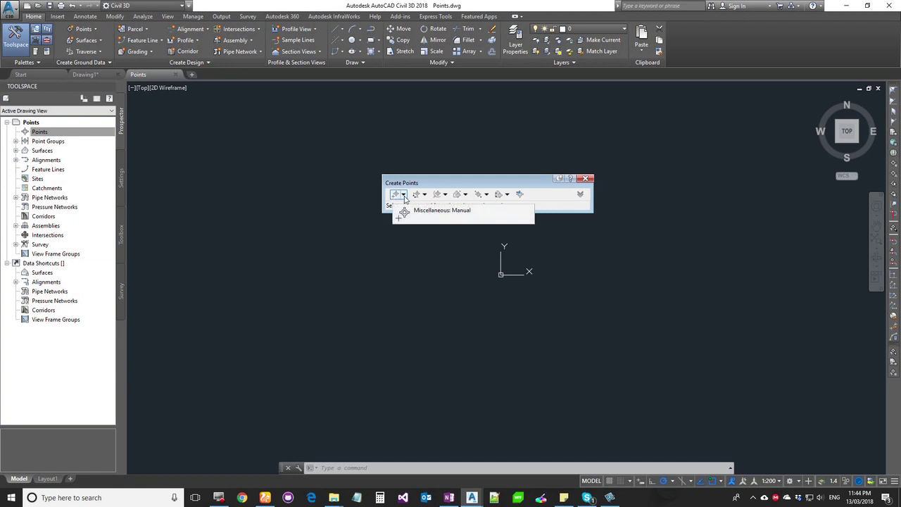
left_click(404, 197)
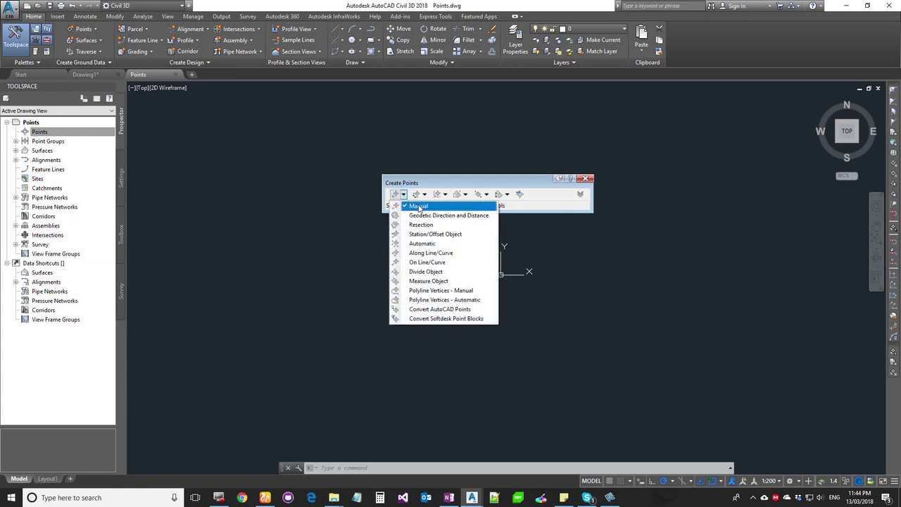
left_click(420, 206)
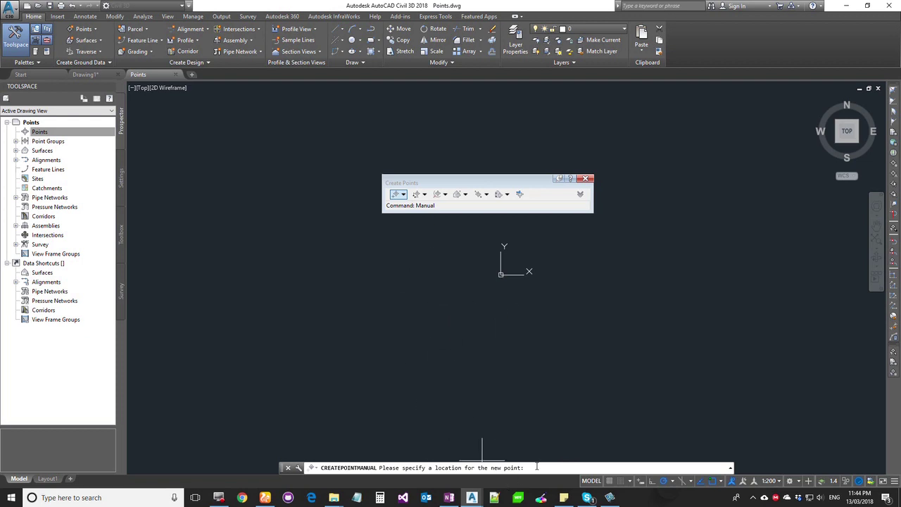
left_click(463, 285)
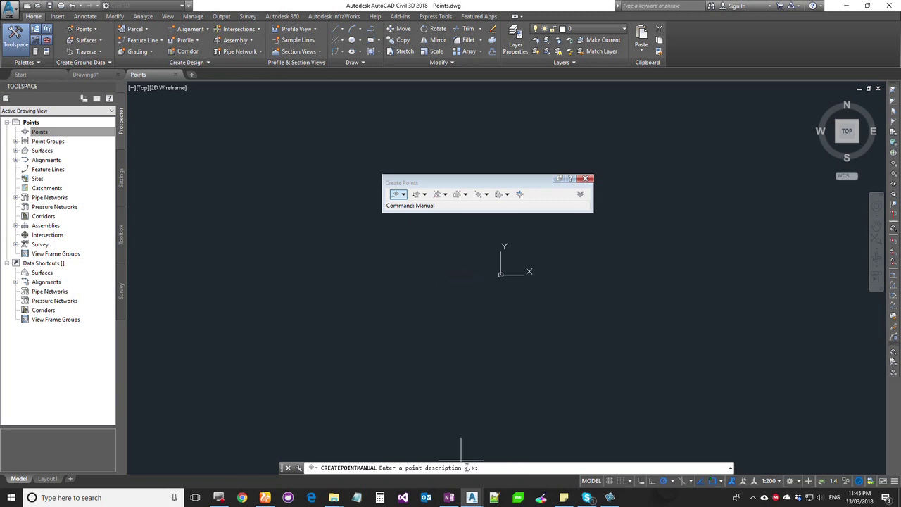
type("Streetlight")
key("Return")
type("100")
key("Return")
scroll(460, 275, "up", 5)
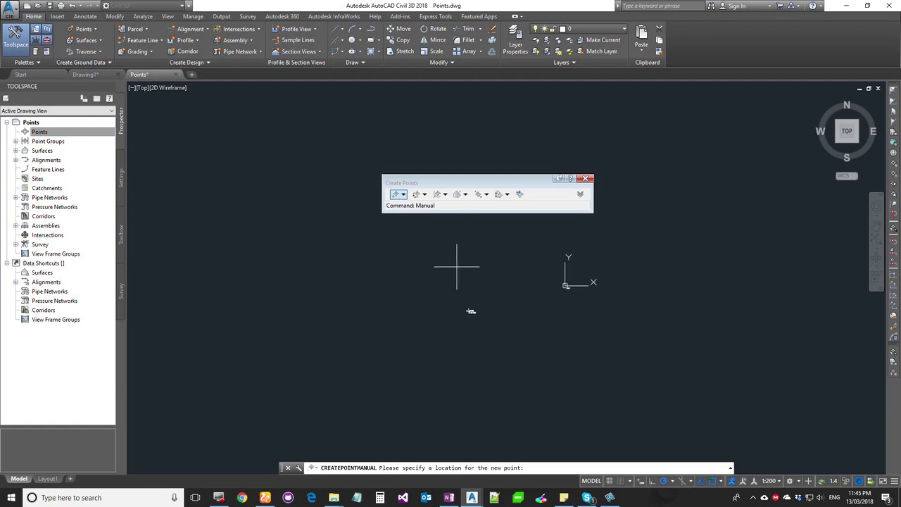
middle_click_drag(535, 389, 515, 320)
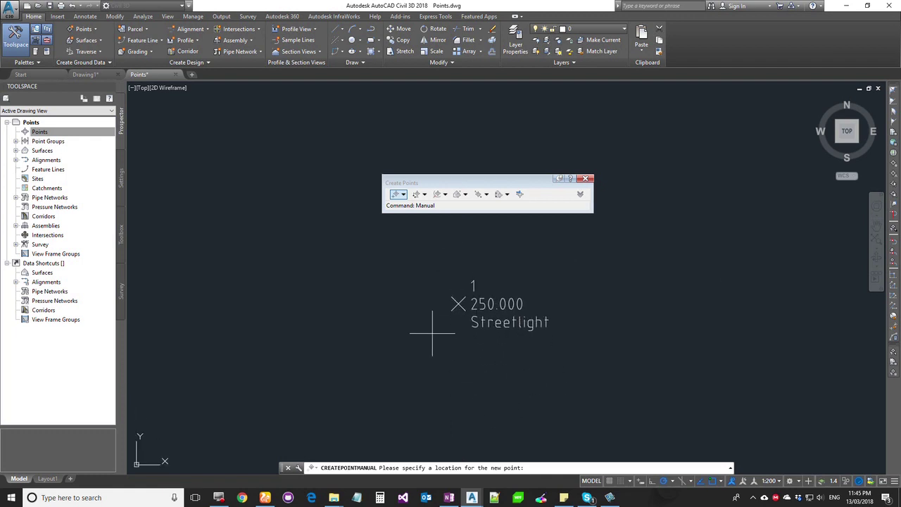
key("Escape")
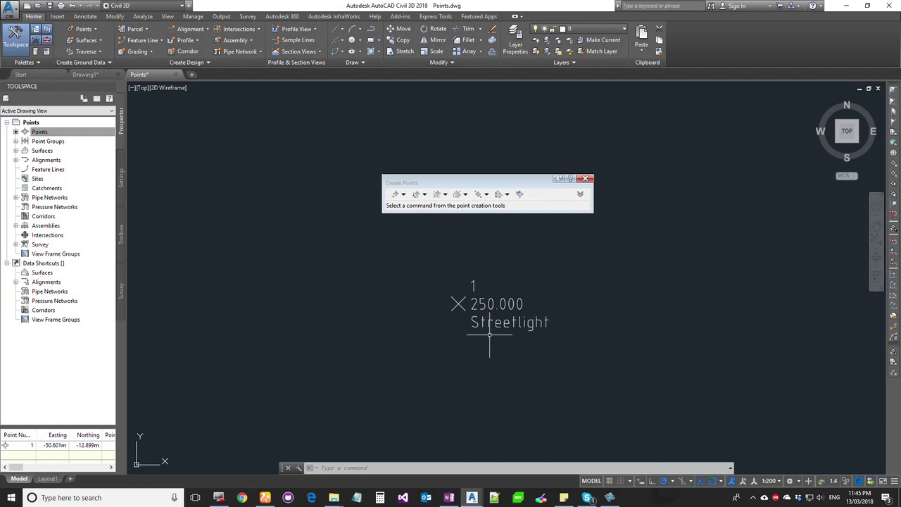
- Move the Streetlight point southwest to about easting -56.3 m, northing -13.9 m
left_click(458, 303)
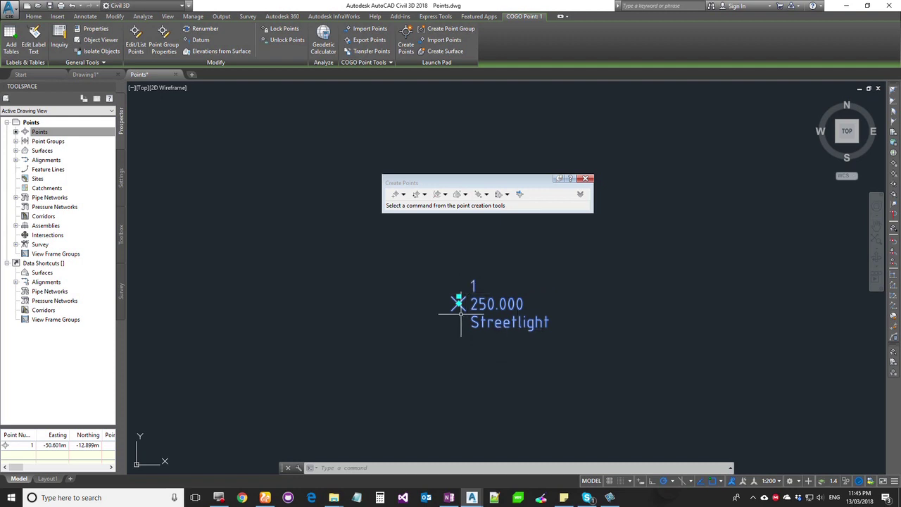
mouse_move(458, 304)
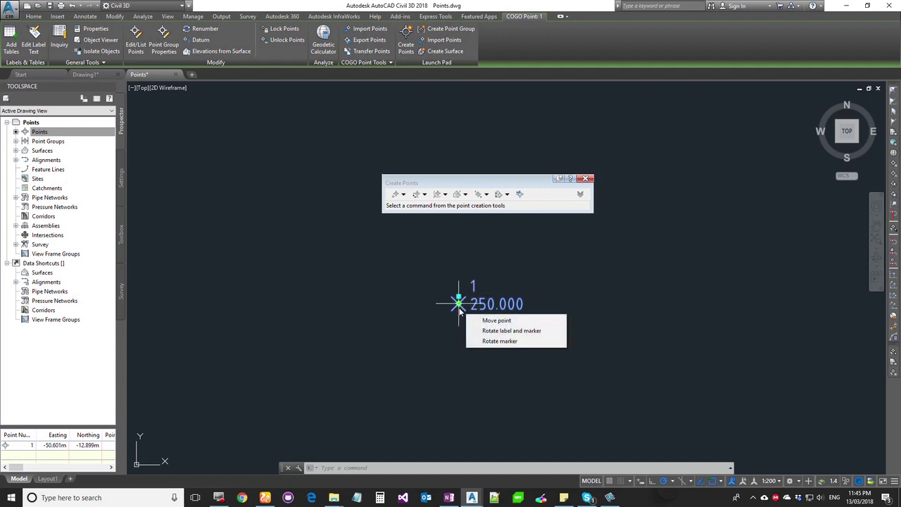
left_click(458, 304)
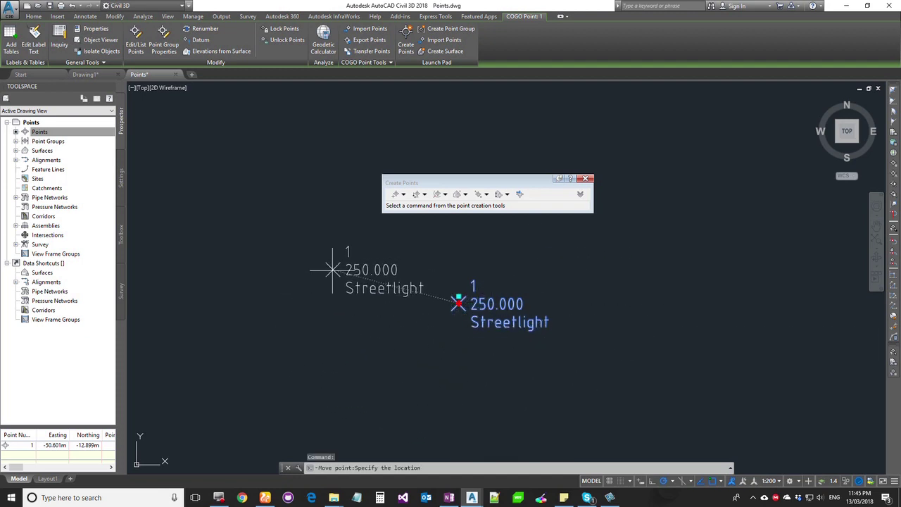
left_click(345, 323)
left_click(345, 323)
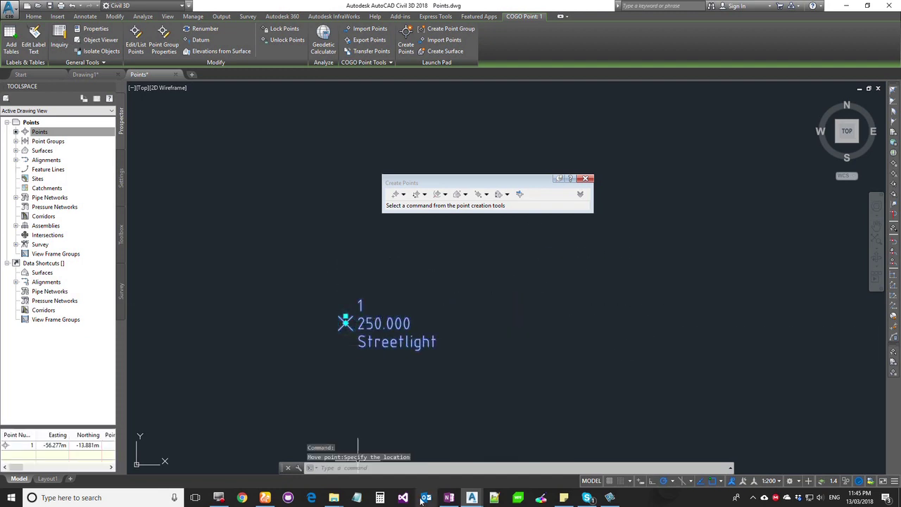
- Pull the Streetlight label up and away from its marker on a leader and add a bend vertex to the leader
left_click(344, 314)
left_click(500, 229)
mouse_move(472, 496)
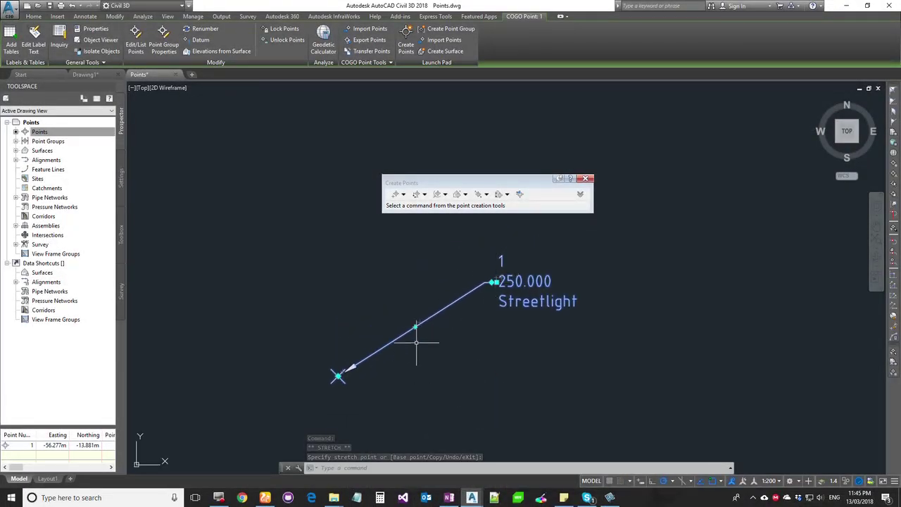
left_click(390, 289)
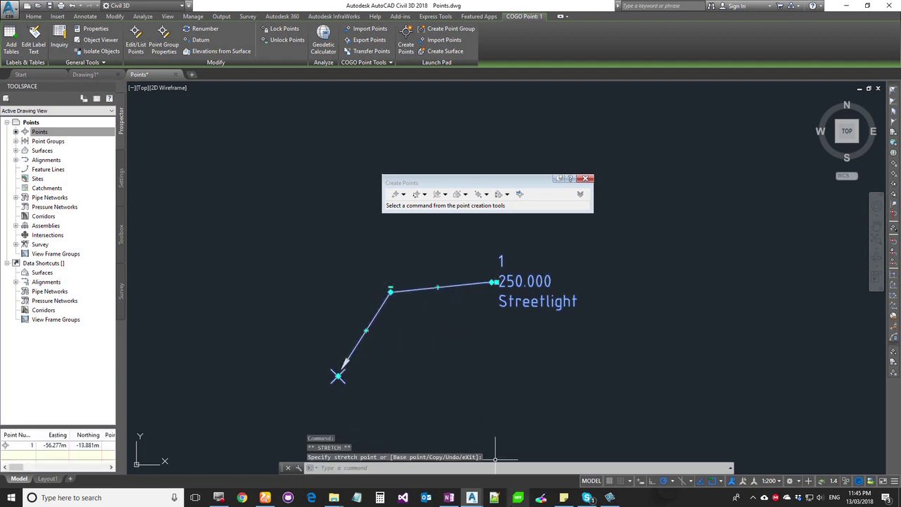
left_click(390, 289)
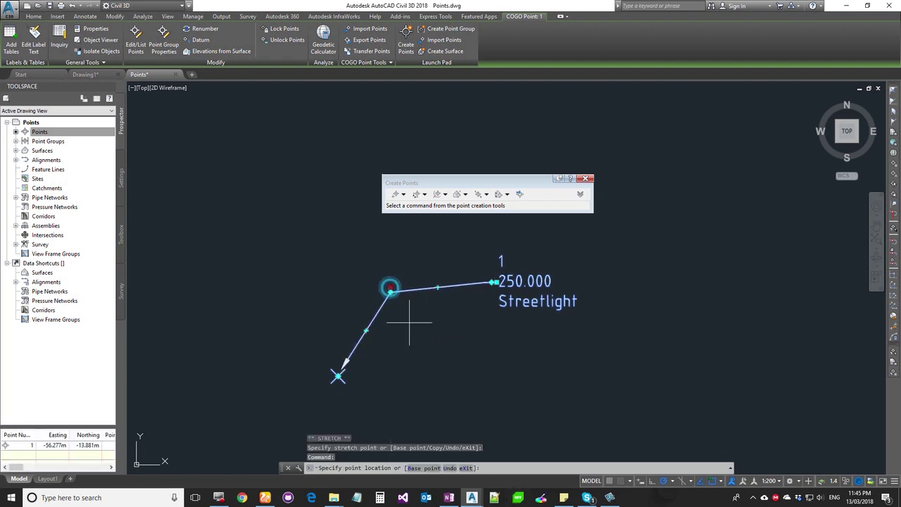
key("Escape")
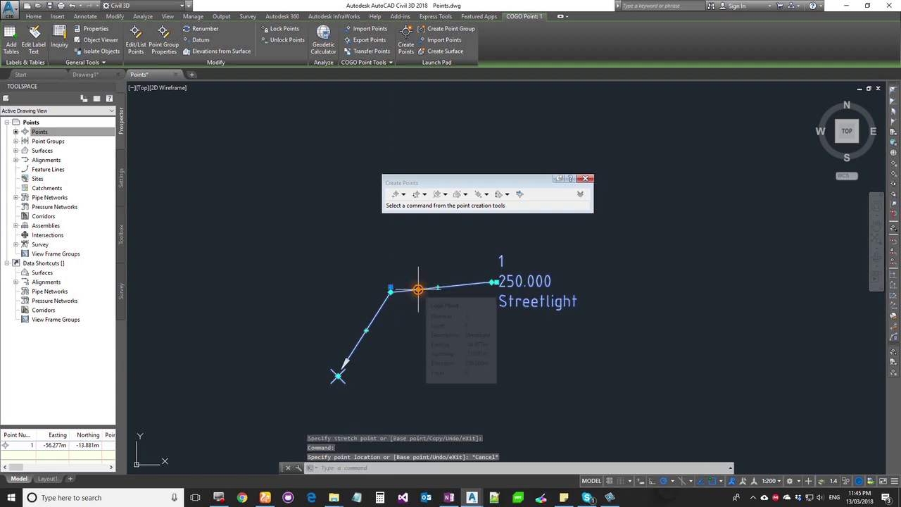
- Reset the Streetlight point's label to its default position beside the marker
right_click(418, 289)
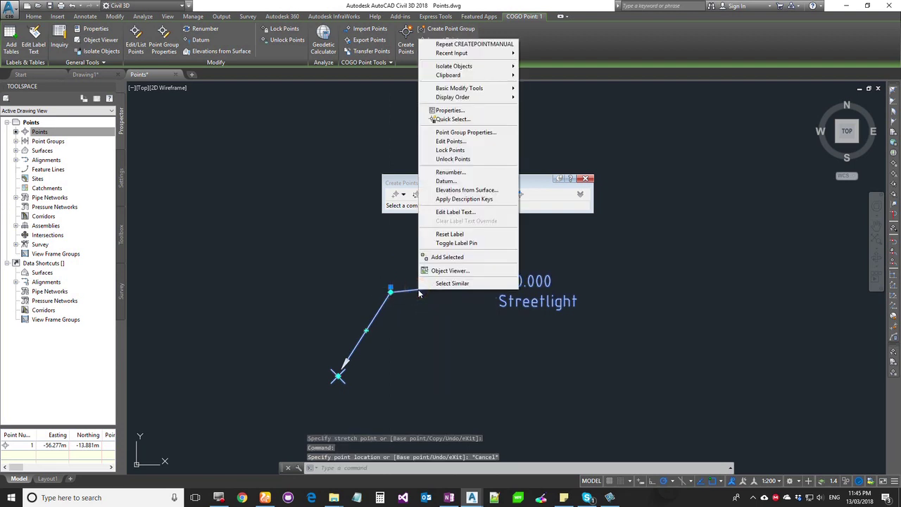
left_click(450, 234)
left_click(463, 372)
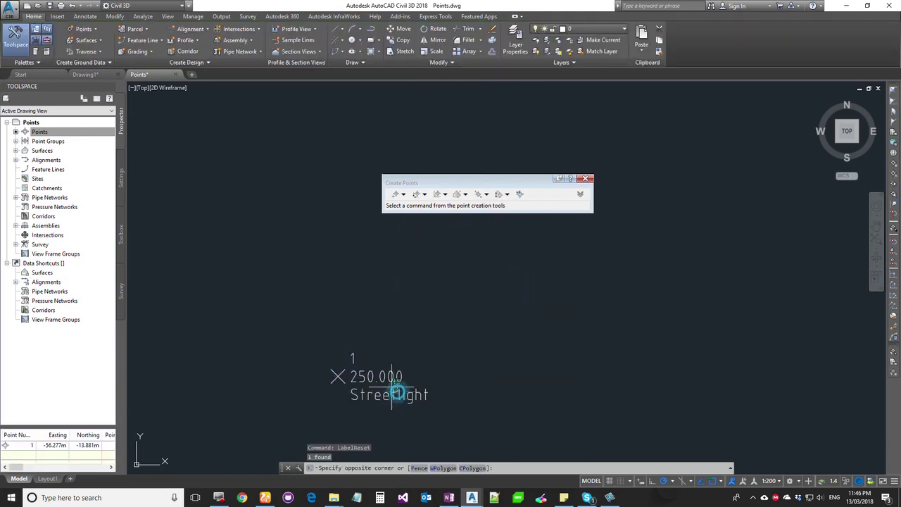
- Select the Streetlight point and move its label up and away from the marker so a straight leader connects them
left_click(394, 380)
left_click(356, 331)
left_click(470, 315)
left_click(425, 302)
left_click(431, 363)
- Toggle the label pin on the Streetlight point and preview moving its marker without committing the move
right_click(431, 362)
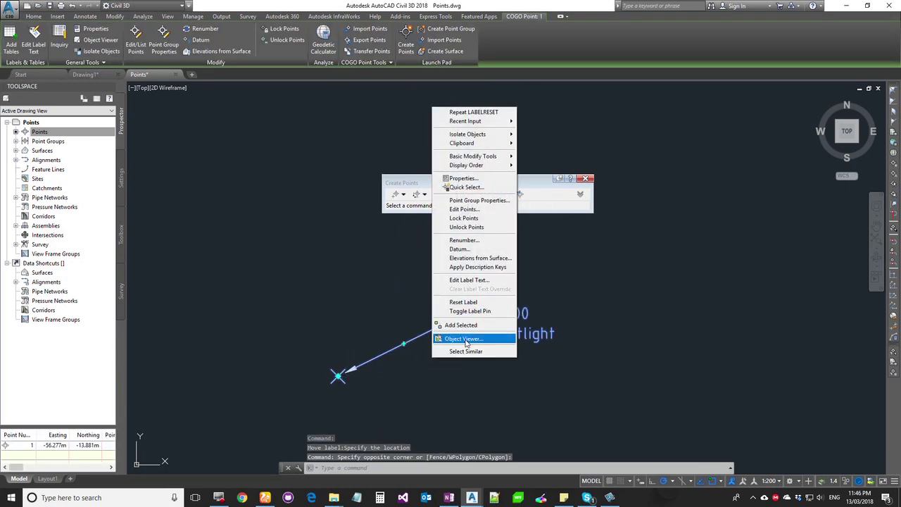
left_click(473, 313)
left_click(359, 389)
left_click(291, 342)
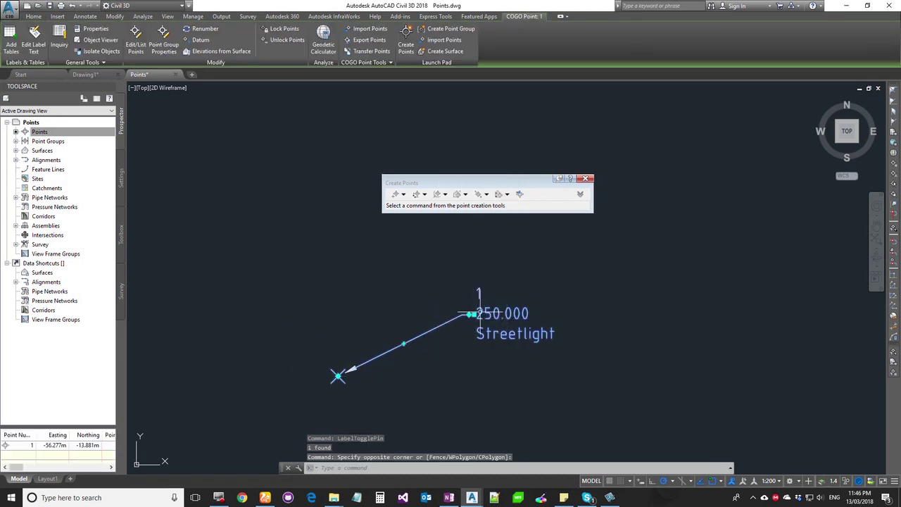
left_click(337, 377)
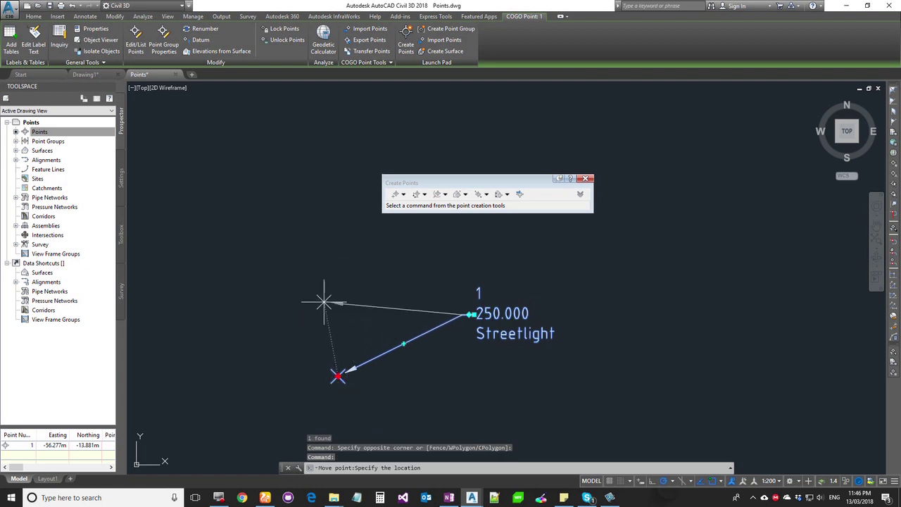
key("Escape")
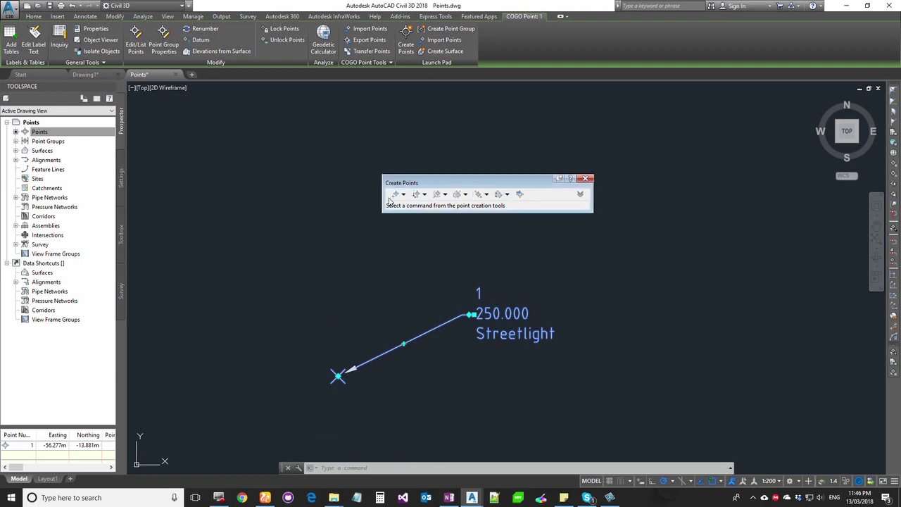
- Review the available slope and intersection point creation methods and close the Create Points tools
left_click(507, 194)
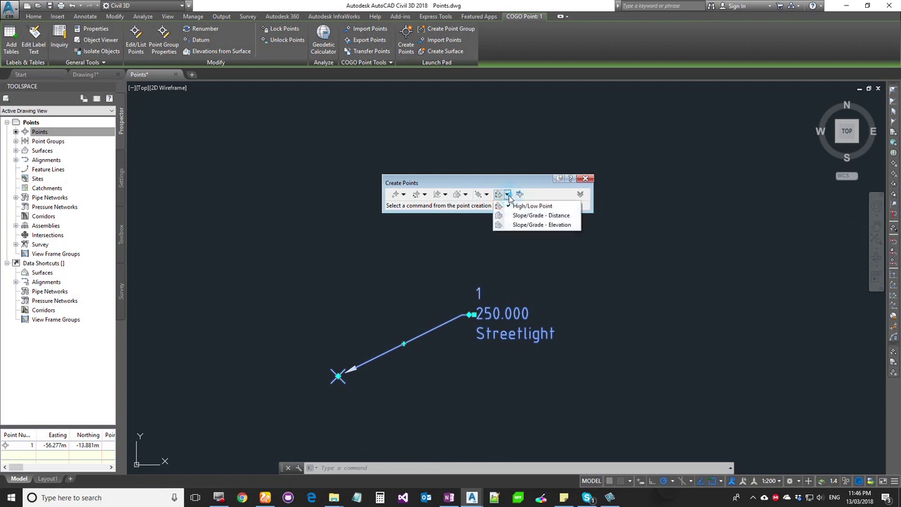
mouse_move(464, 198)
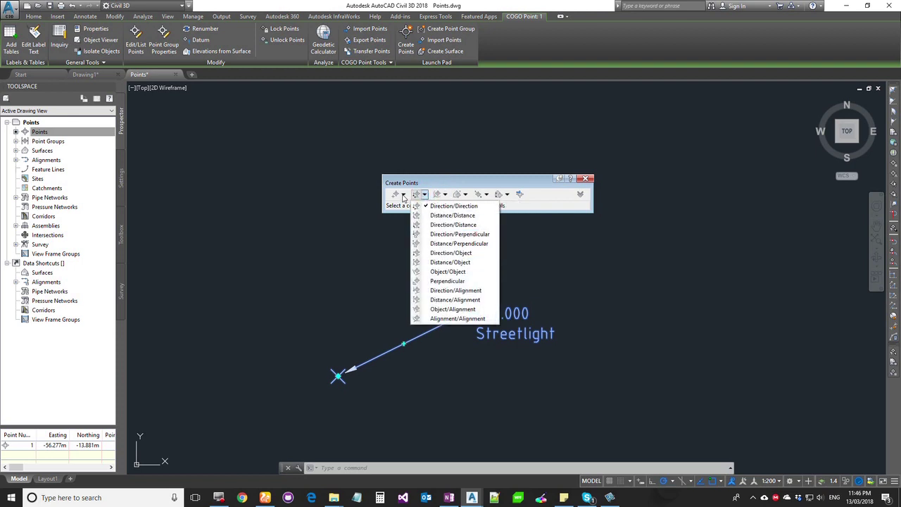
left_click(510, 183)
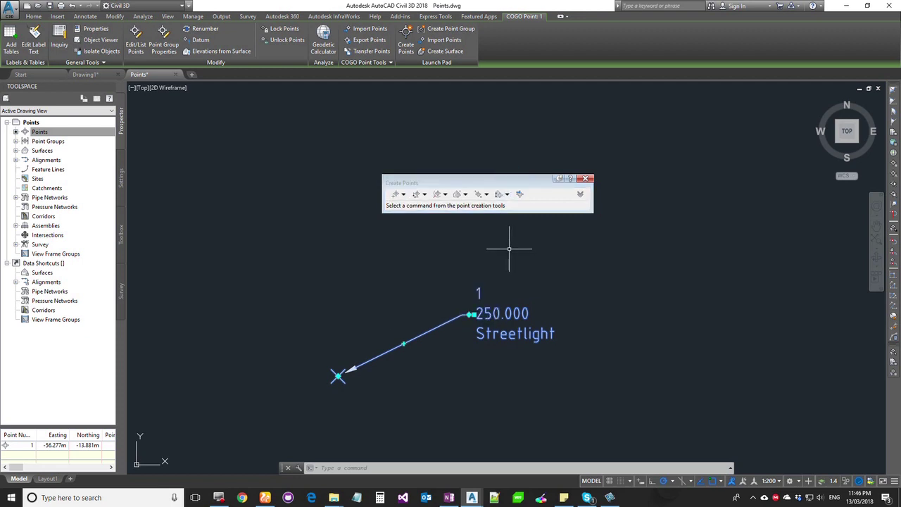
left_click(584, 178)
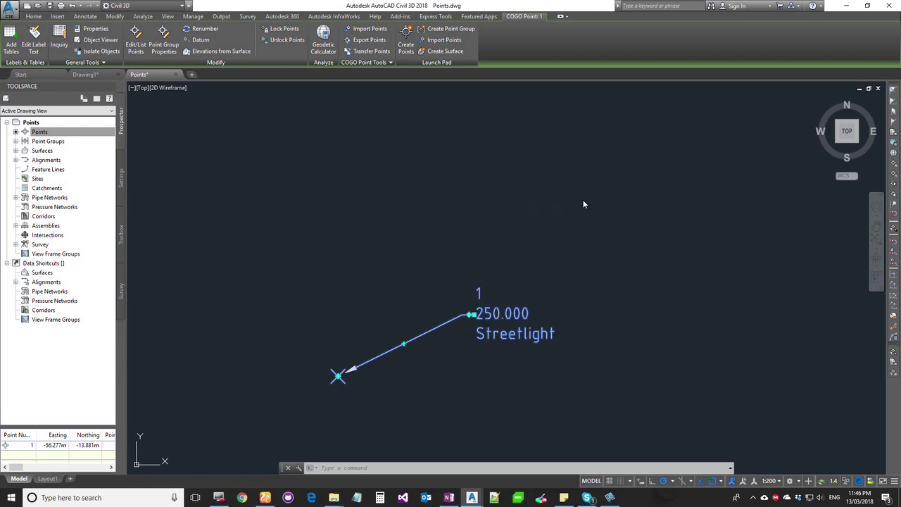